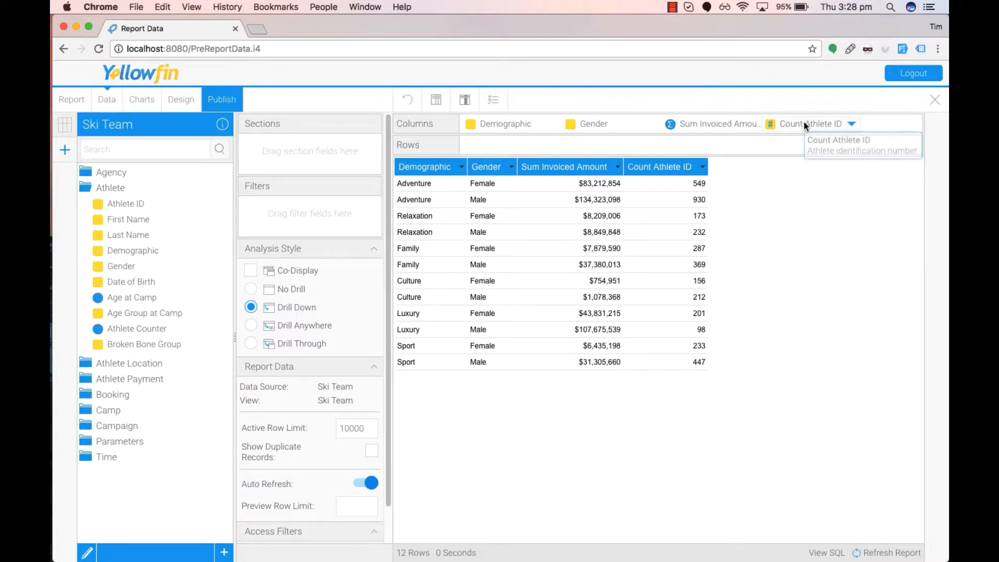
# Review the aggregation options of the Sum Invoiced Amount and Count Athlete ID columns.
pyautogui.click(751, 124)
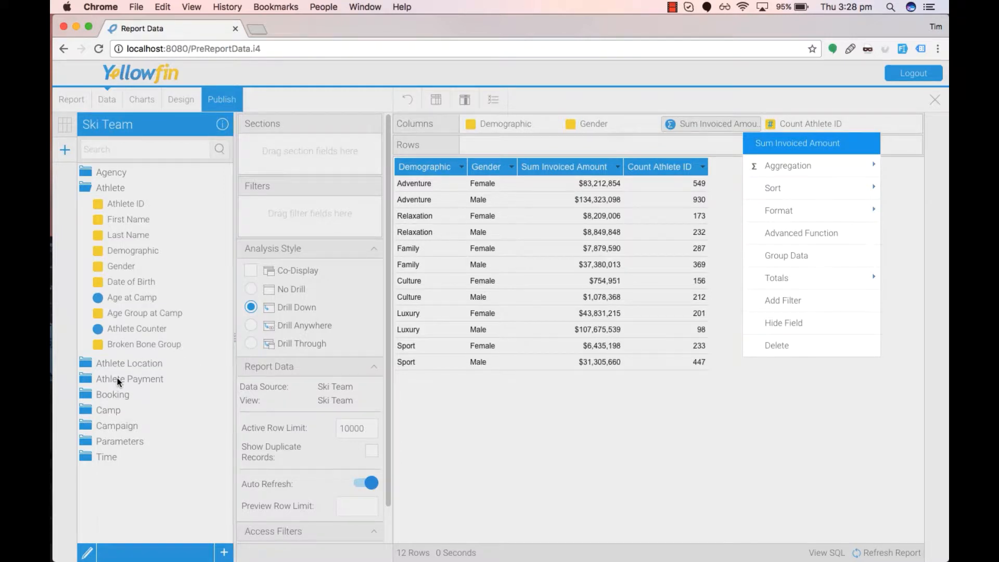
pyautogui.moveTo(795, 161)
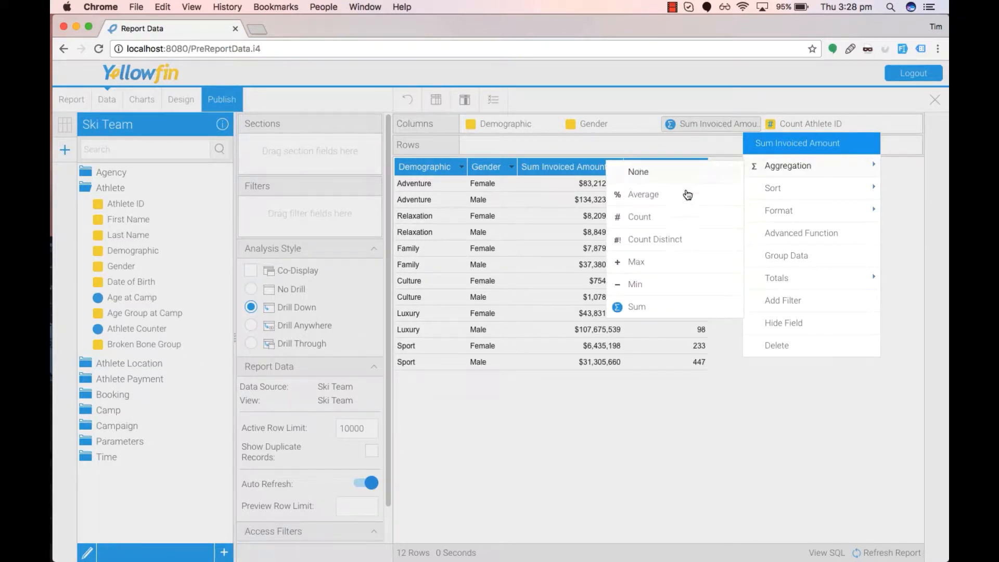
pyautogui.click(635, 306)
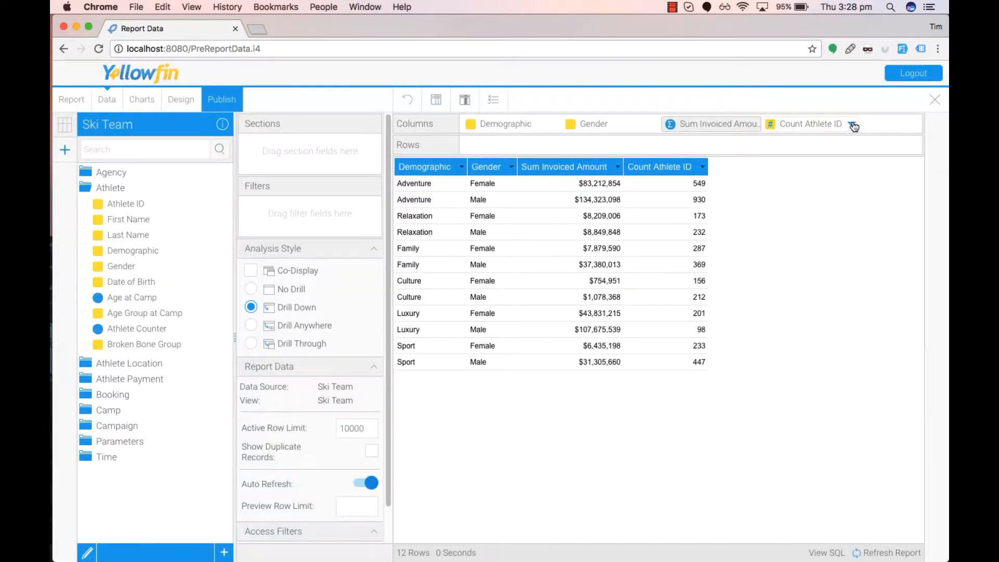
pyautogui.click(850, 124)
pyautogui.moveTo(809, 165)
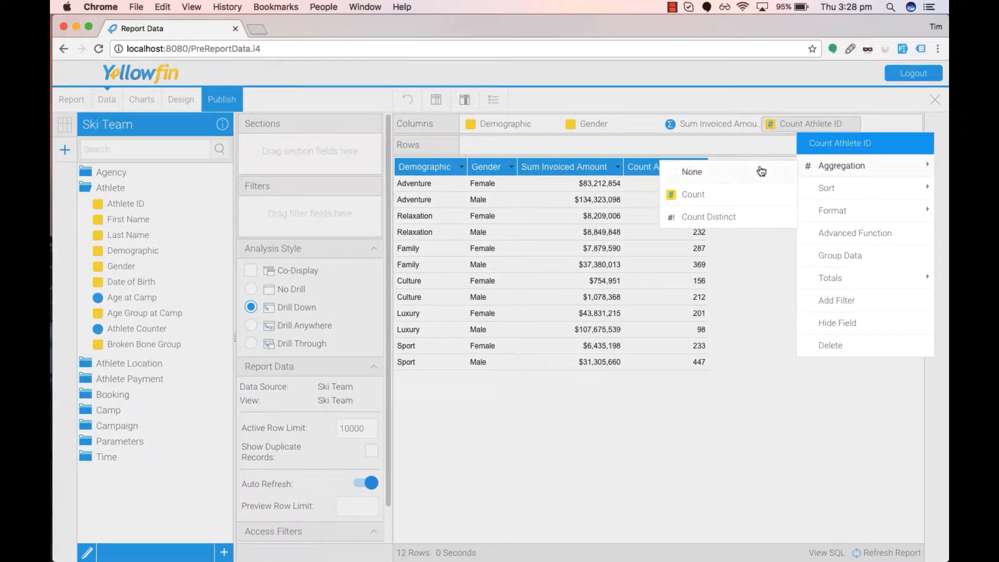
pyautogui.click(692, 194)
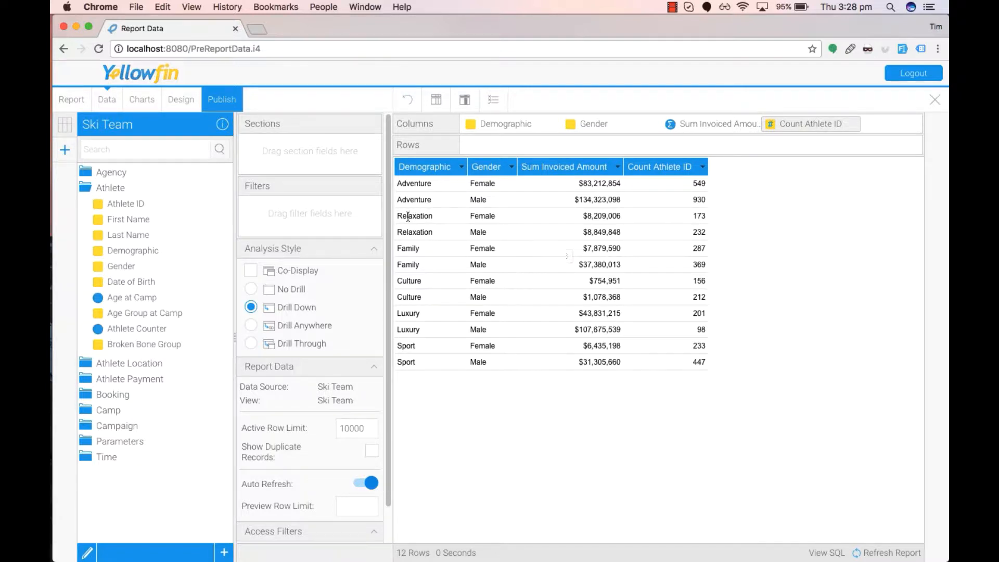
# Add Demographic as a report filter and open the advanced filter settings to examine its filter logic.
pyautogui.moveTo(170, 251); pyautogui.dragTo(315, 213)
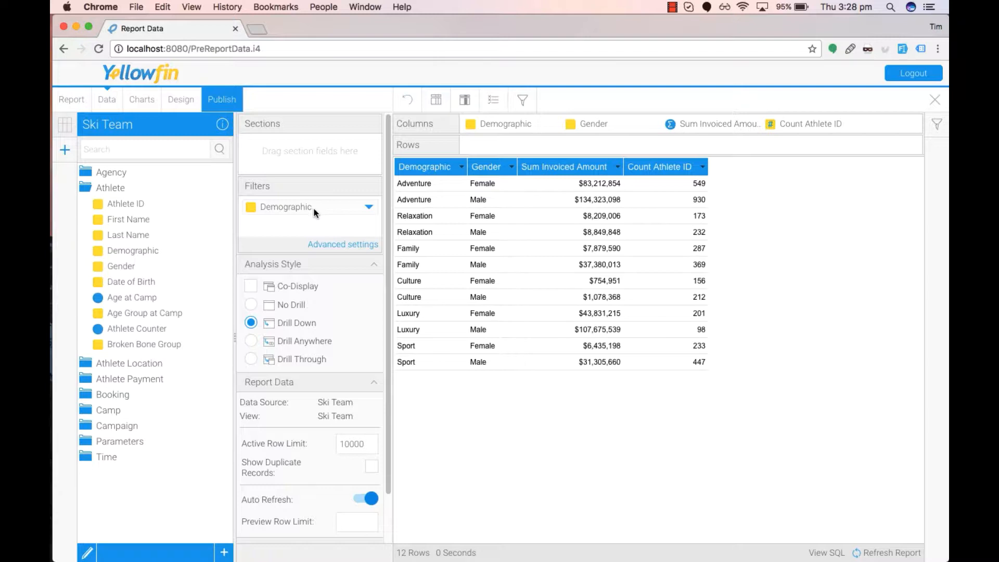
pyautogui.click(334, 244)
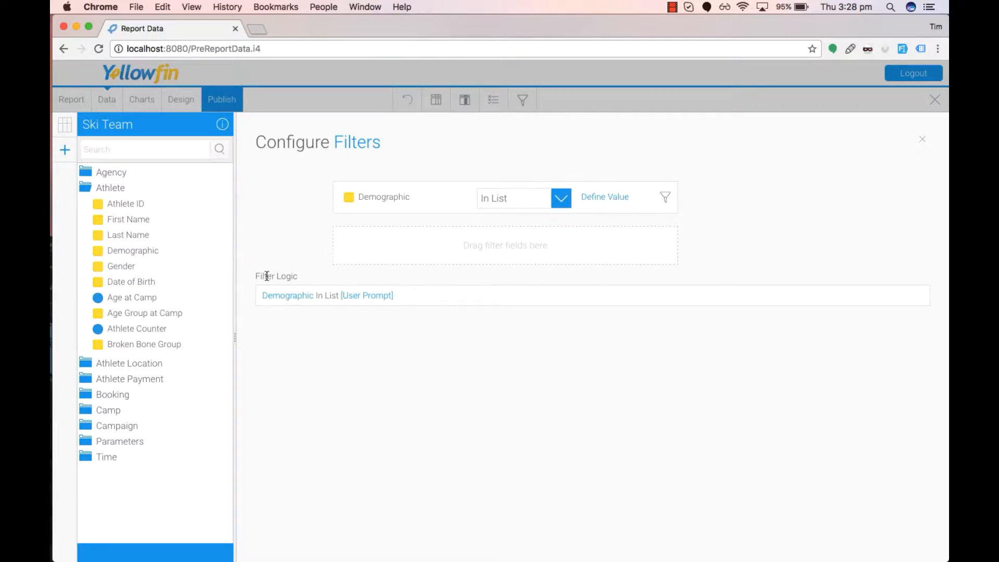
pyautogui.moveTo(265, 276); pyautogui.dragTo(300, 276)
pyautogui.click(464, 331)
pyautogui.moveTo(409, 296); pyautogui.dragTo(261, 295)
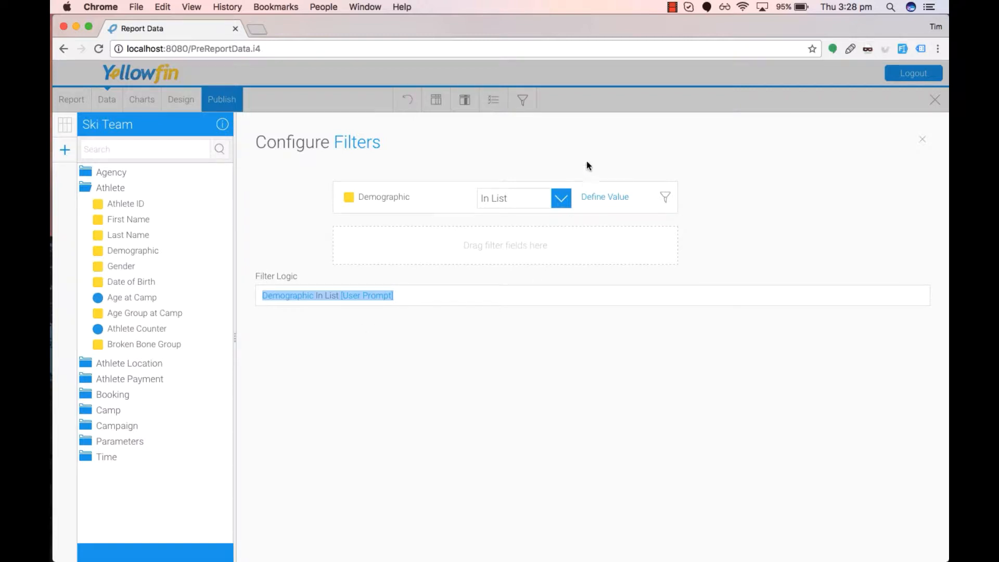
# Define the Demographic filter's list values as Adventure, Culture and Family.
pyautogui.click(667, 198)
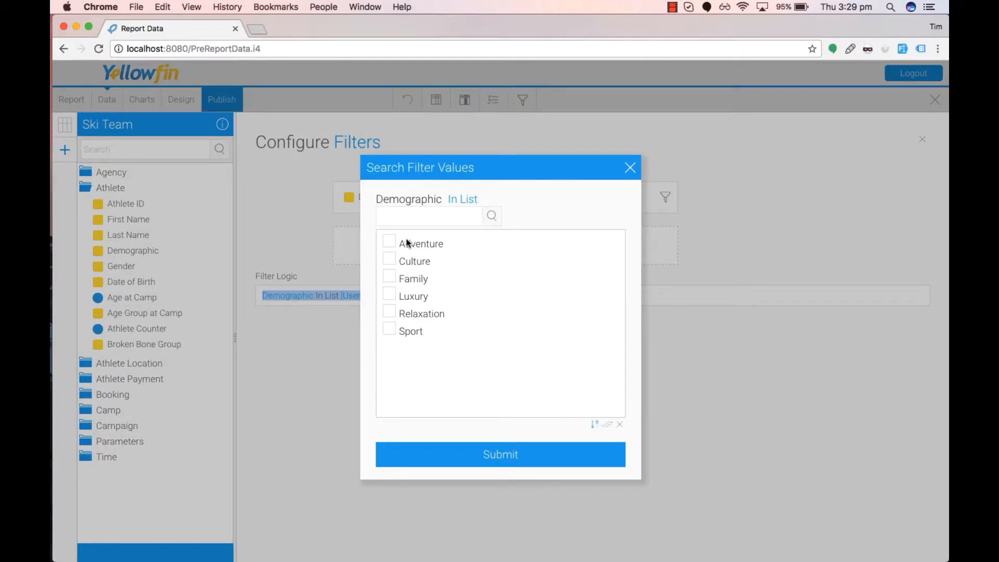
pyautogui.click(391, 242)
pyautogui.click(390, 275)
pyautogui.click(389, 259)
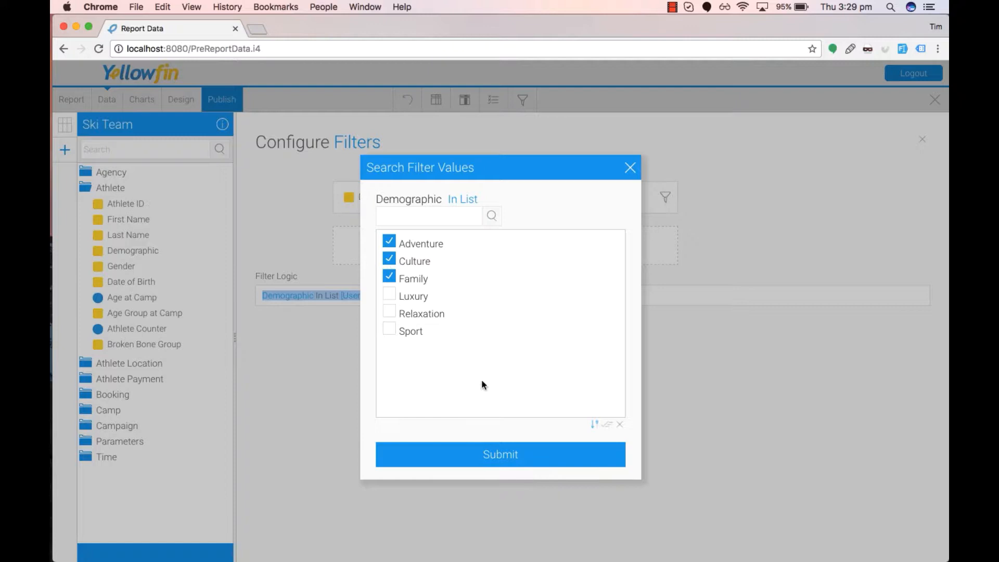
pyautogui.click(498, 456)
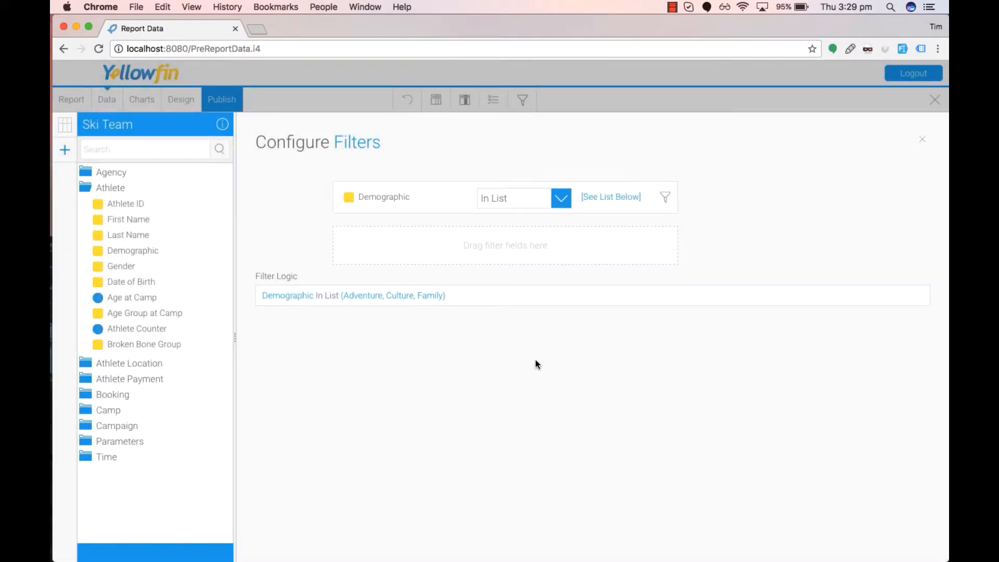
# Review the Demographic filter's defined value settings and the filter operators available for it.
pyautogui.click(606, 200)
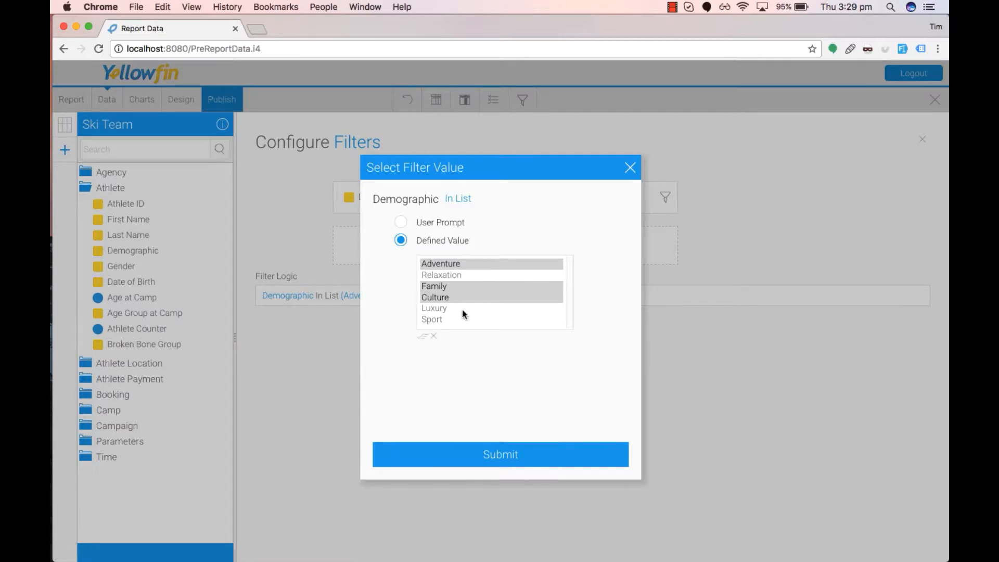
pyautogui.click(630, 168)
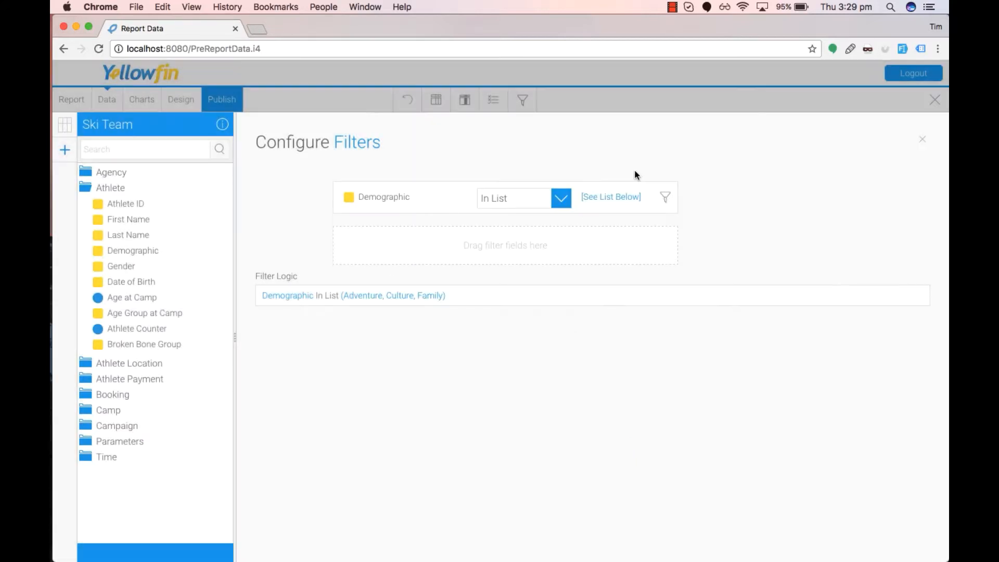
pyautogui.click(523, 203)
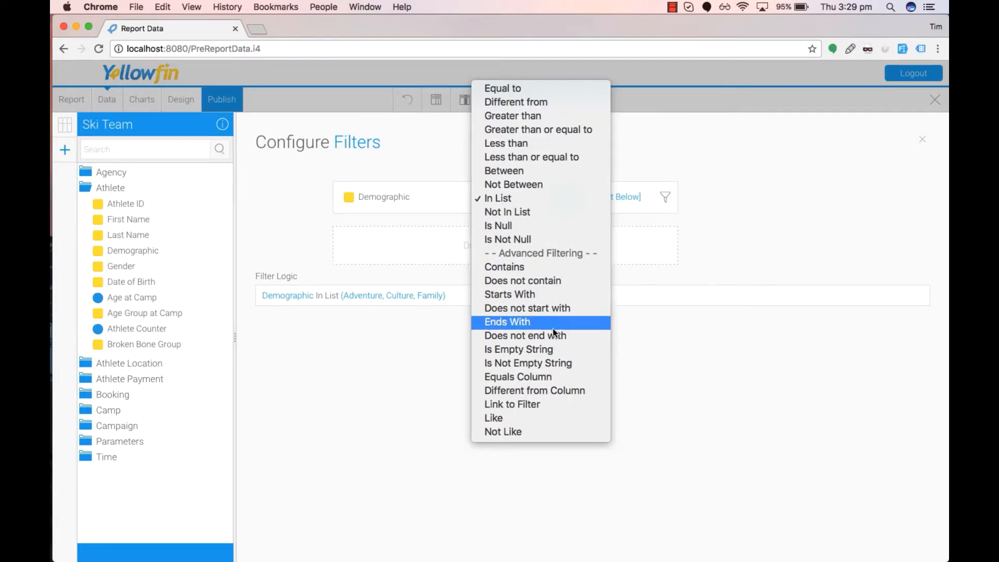
pyautogui.click(761, 356)
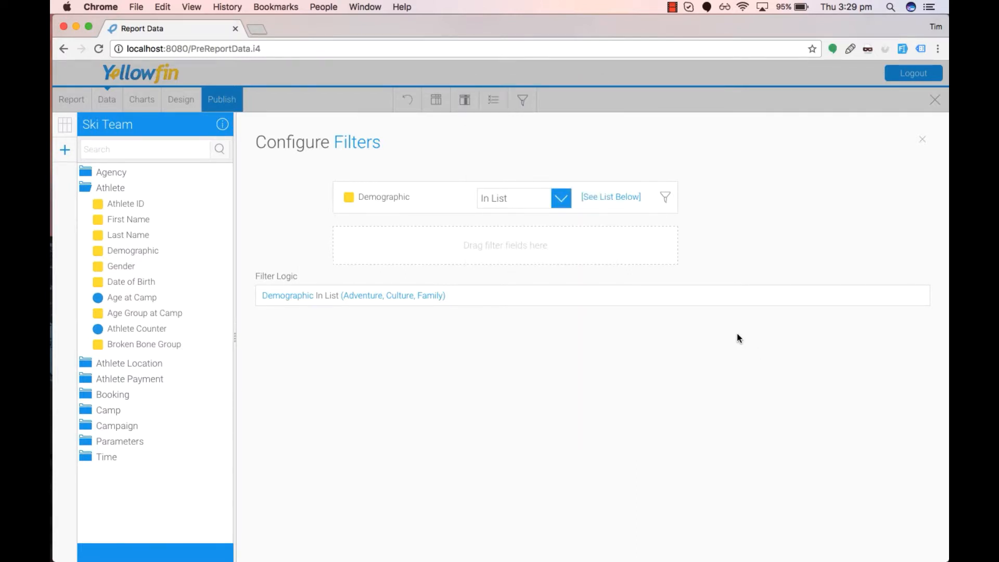
# Add Gender as a second report filter and view the And/Or choices joining it to Demographic in the advanced filter settings.
pyautogui.click(920, 139)
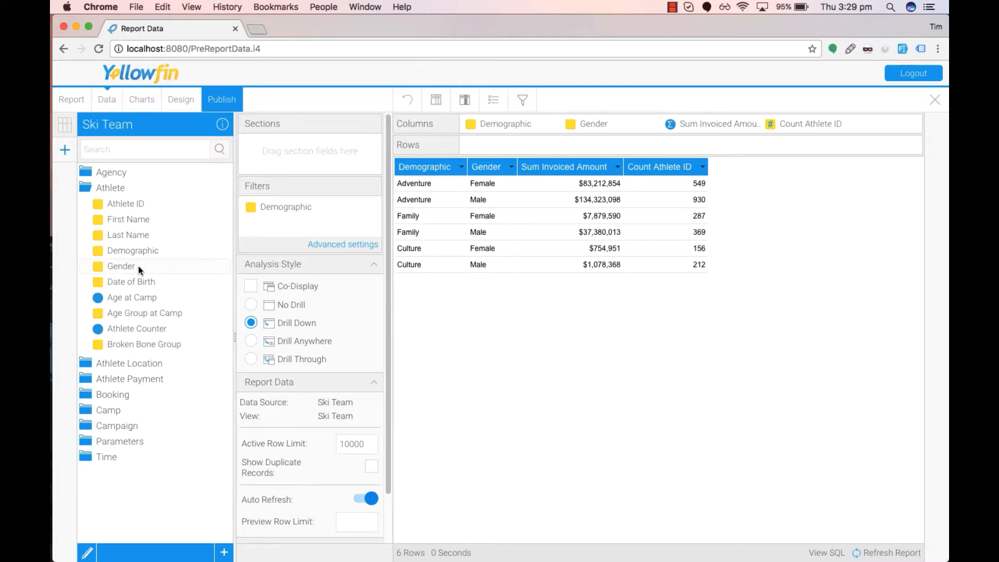
pyautogui.moveTo(133, 266); pyautogui.dragTo(305, 224)
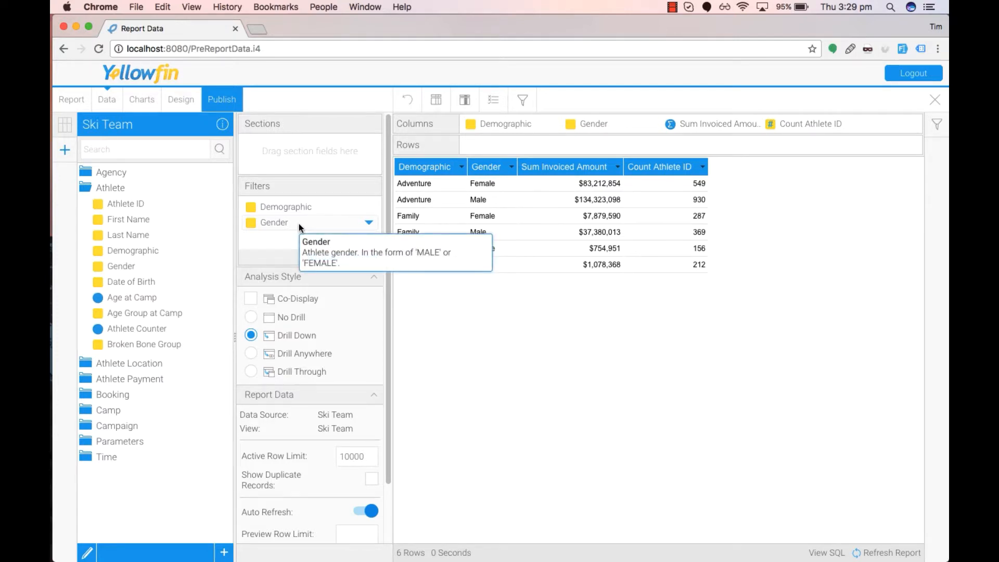
pyautogui.click(352, 258)
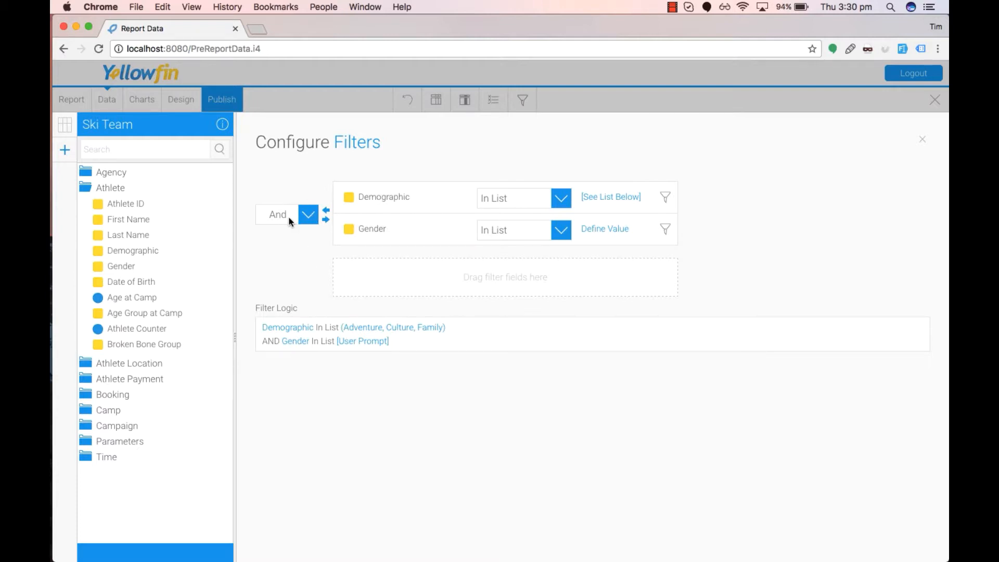
pyautogui.click(304, 217)
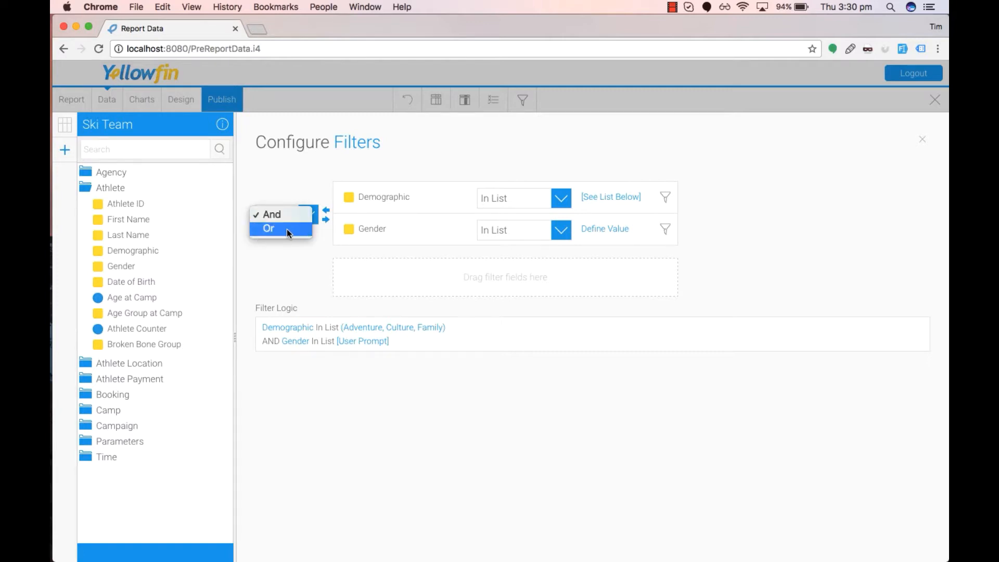
pyautogui.click(312, 277)
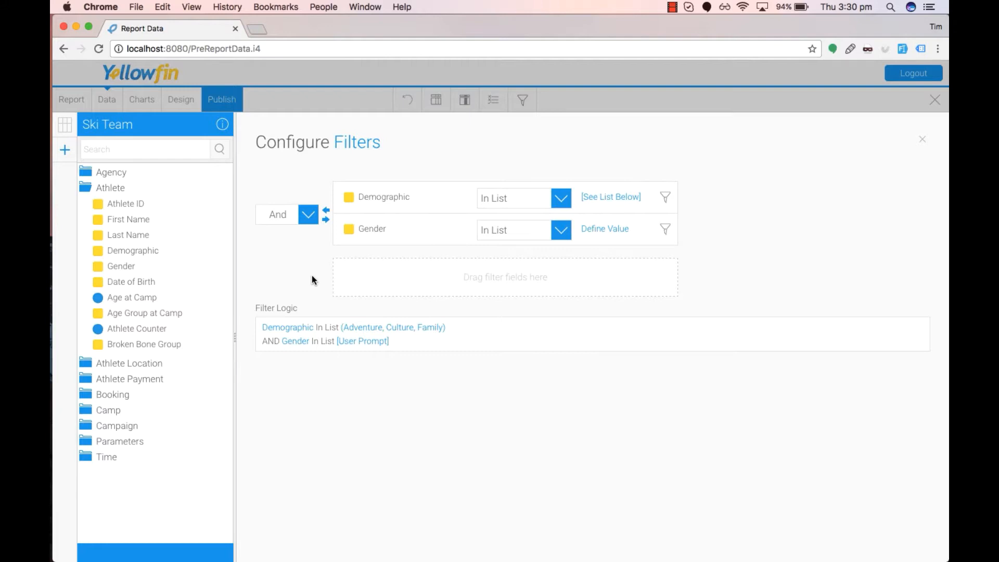
# Try adding a duplicate Gender filter and bracketing it with the existing one, then remove the bracketing and the duplicate.
pyautogui.moveTo(134, 266); pyautogui.dragTo(471, 287)
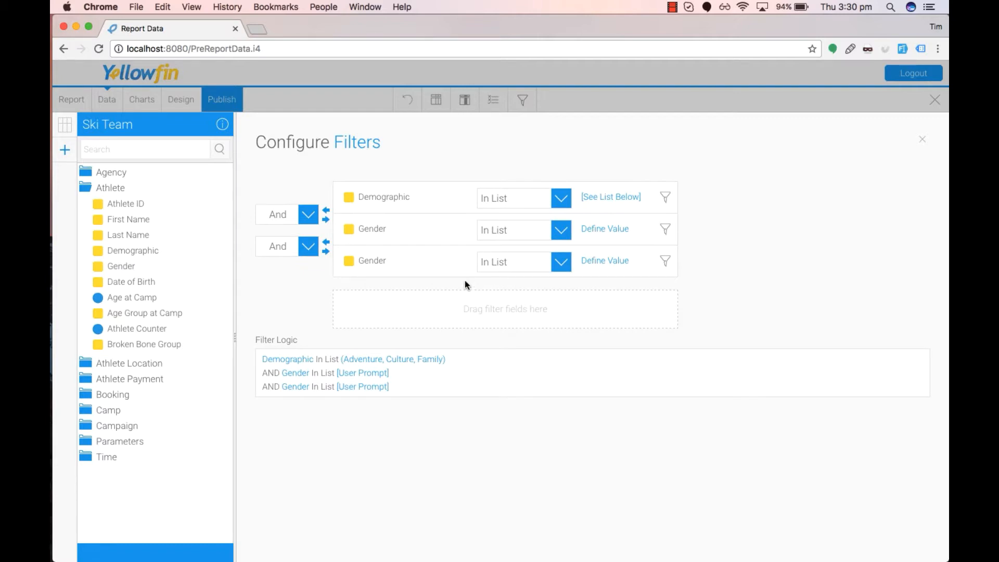
pyautogui.click(327, 252)
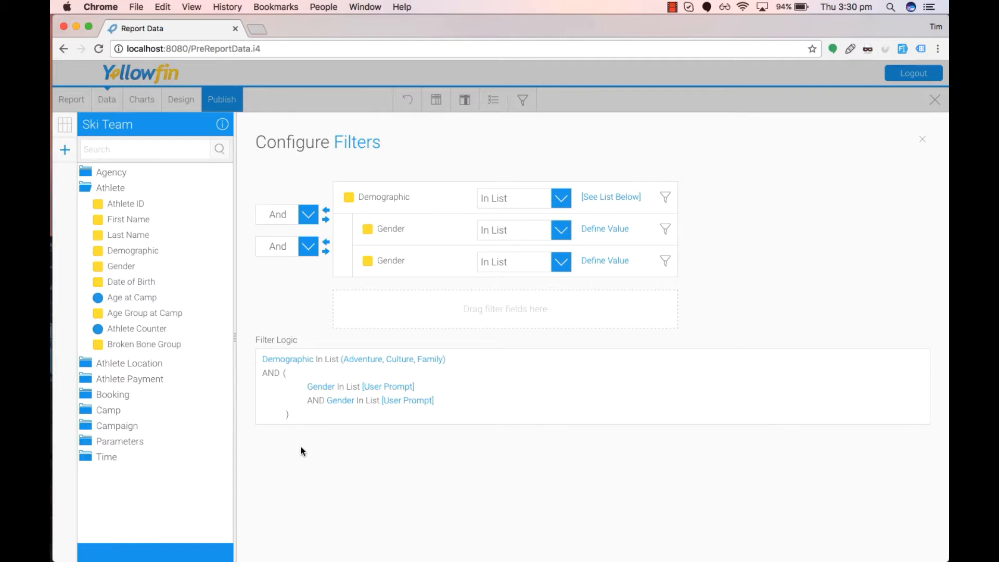
pyautogui.click(327, 242)
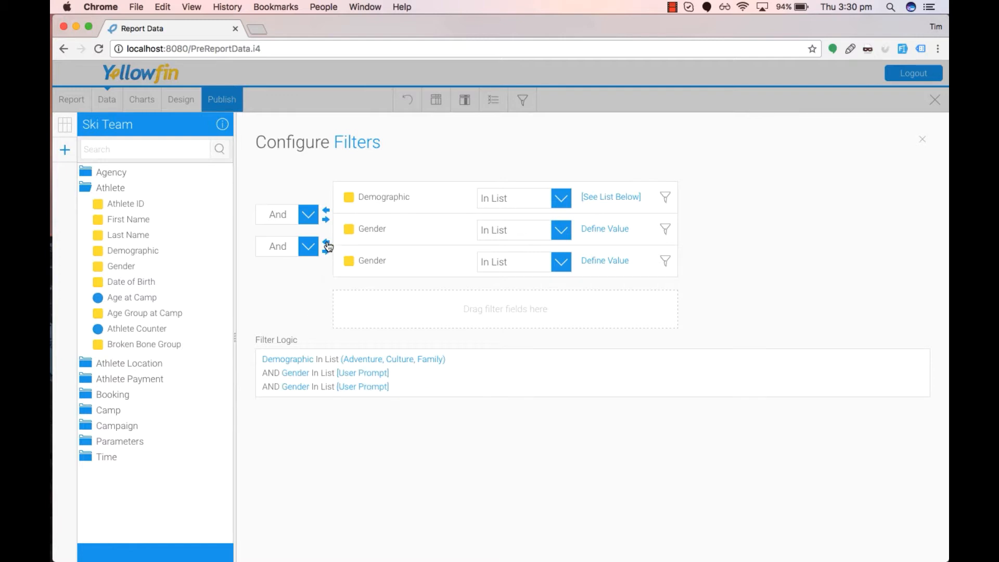
pyautogui.click(461, 261)
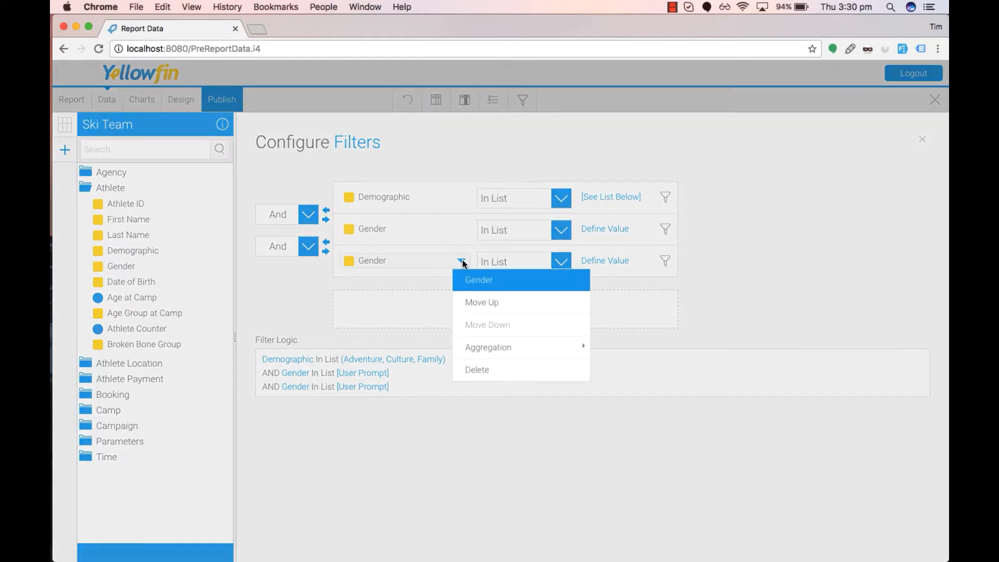
pyautogui.click(485, 370)
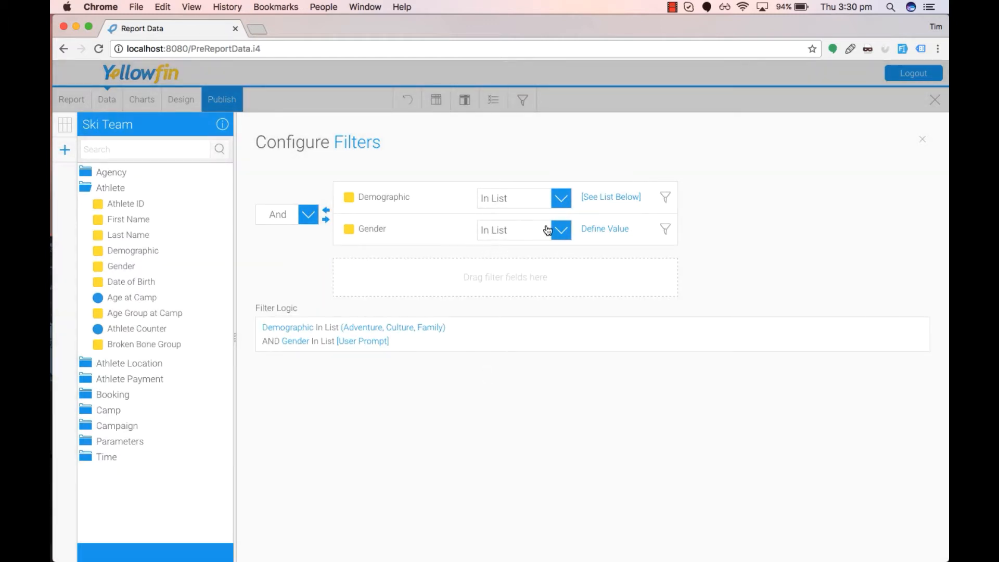
# Define the Gender filter's list value as Female and return to the report data.
pyautogui.click(665, 229)
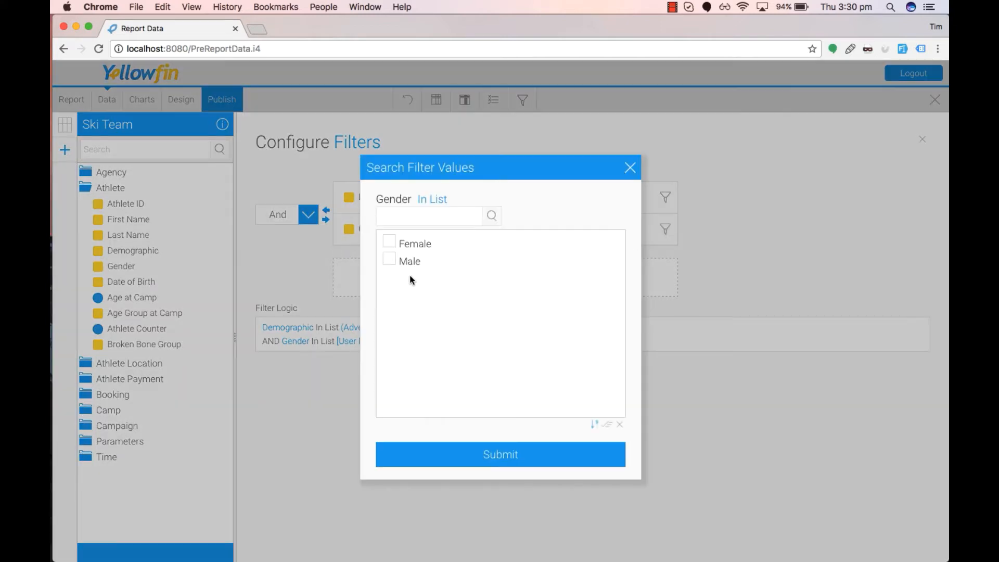
pyautogui.click(388, 260)
pyautogui.click(388, 260)
pyautogui.click(389, 241)
pyautogui.click(534, 461)
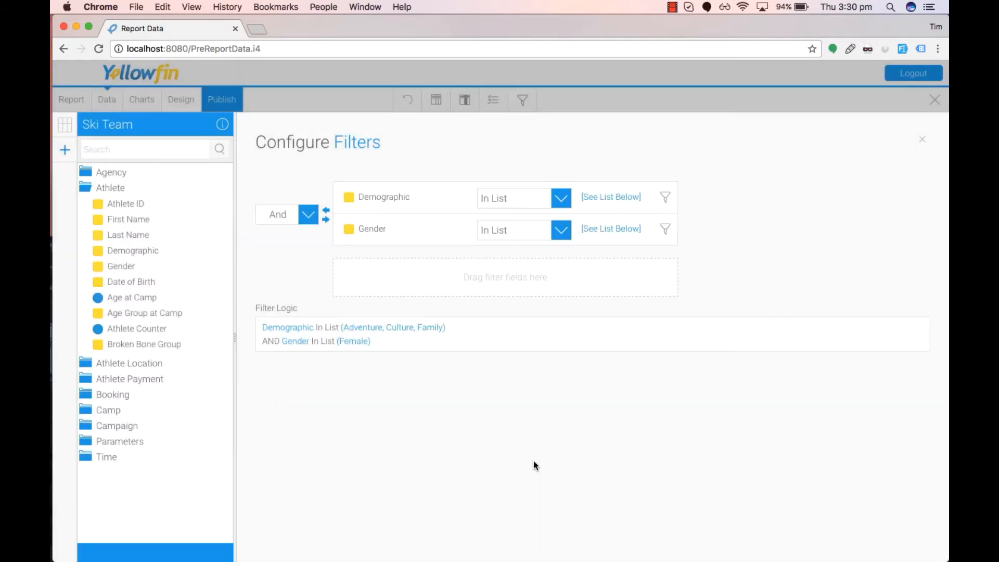
pyautogui.click(922, 140)
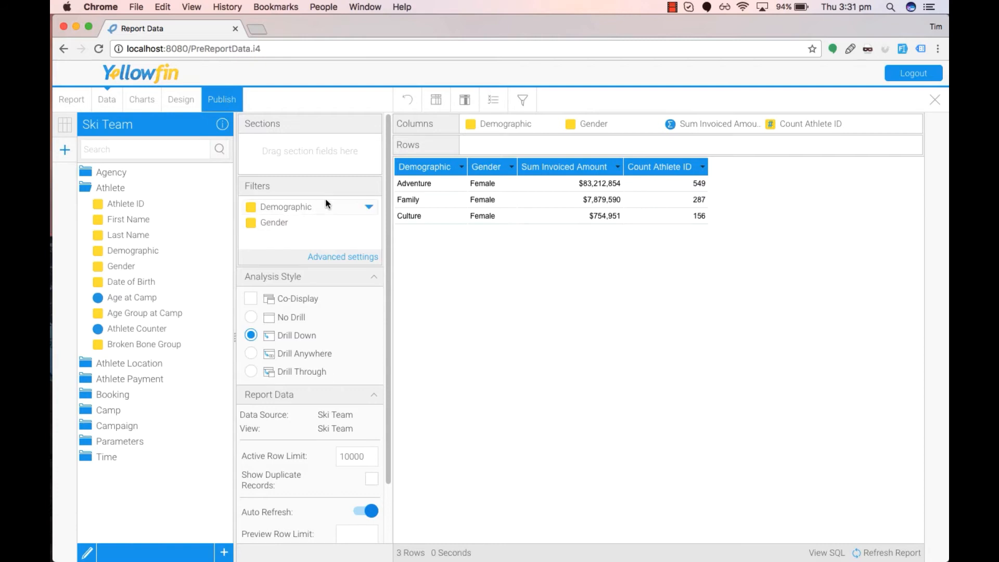
# Review the Demographic filter's value options and the formatting settings of the Demographic and Gender filters.
pyautogui.click(367, 208)
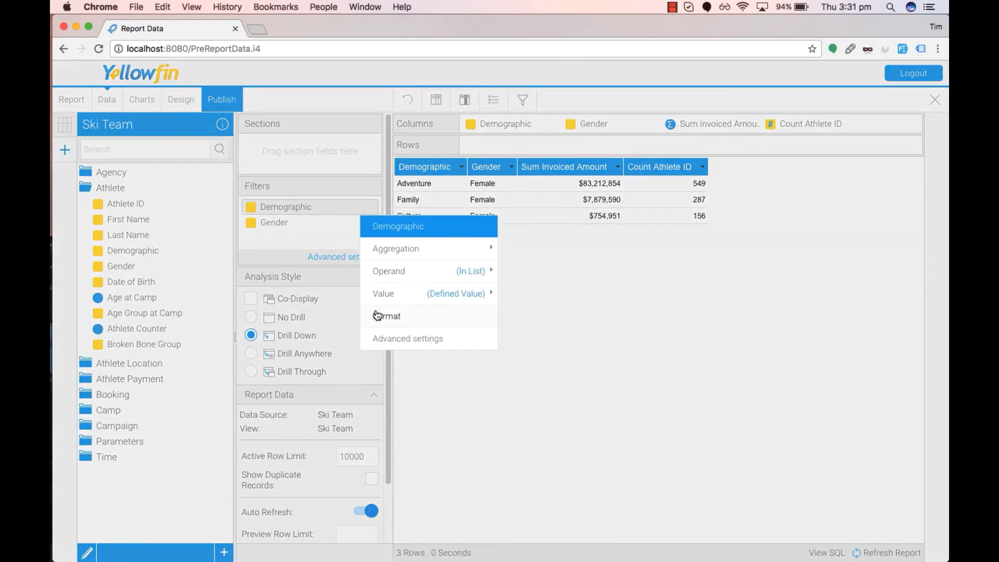
pyautogui.moveTo(379, 256)
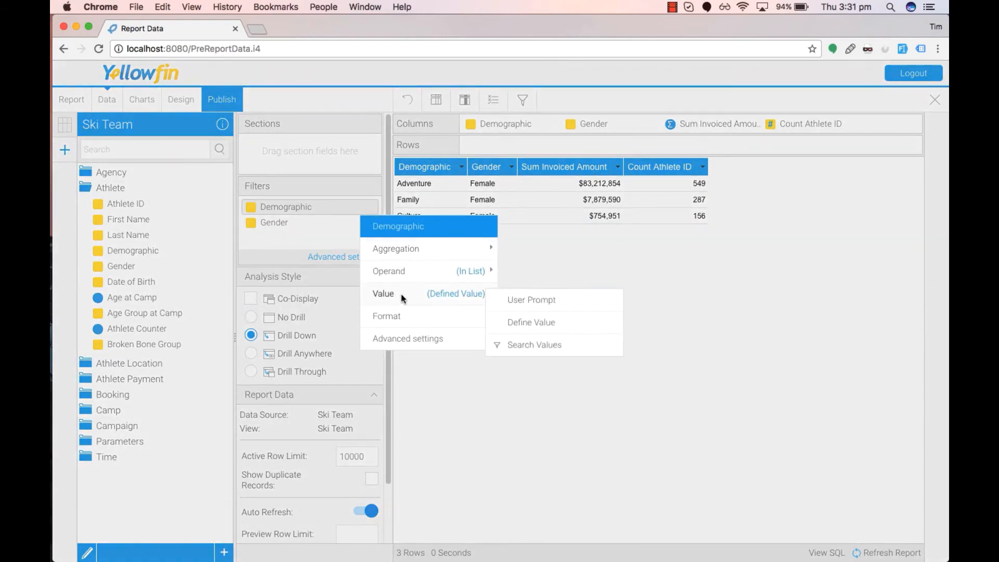
pyautogui.click(401, 318)
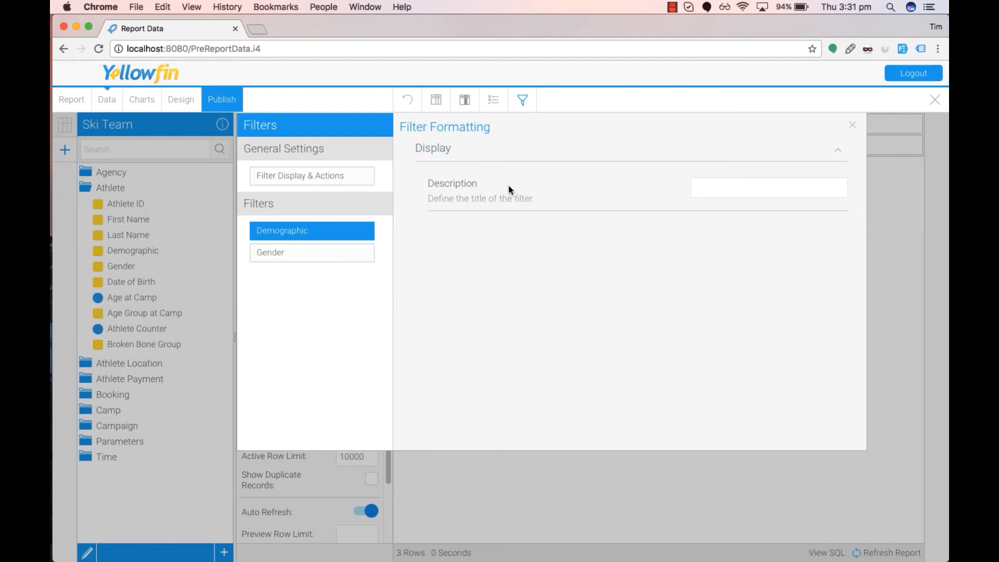
pyautogui.click(292, 257)
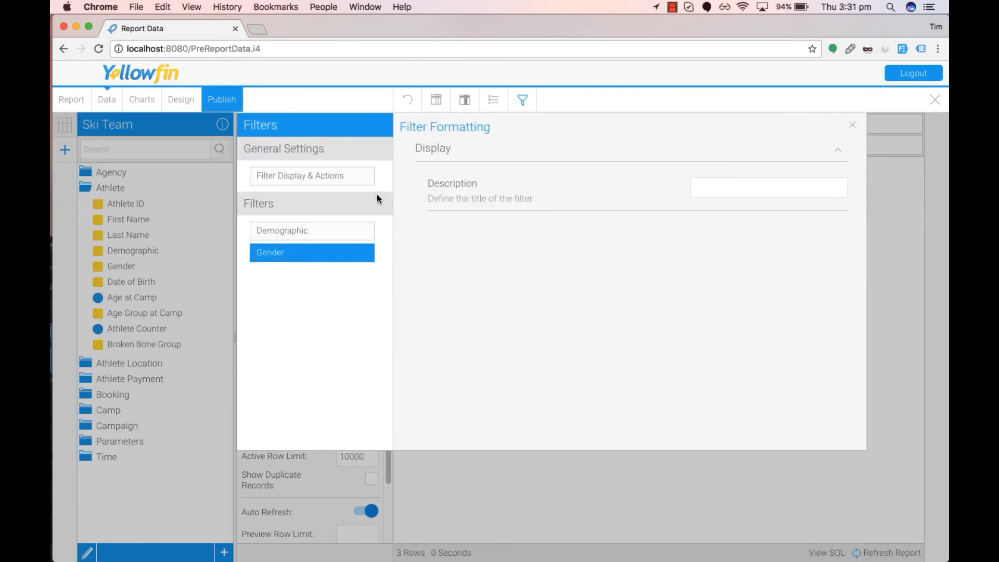